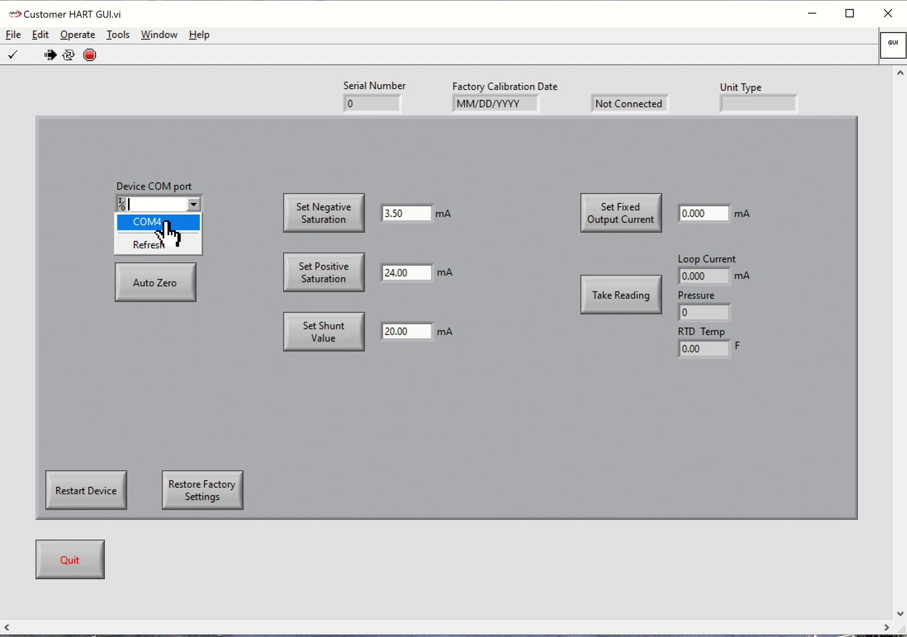
Select COM4 as the device port to connect; the unit shows calibration date 01/16/2020 and type Pressure.
{"action": "left_click", "coordinate": [168, 223]}
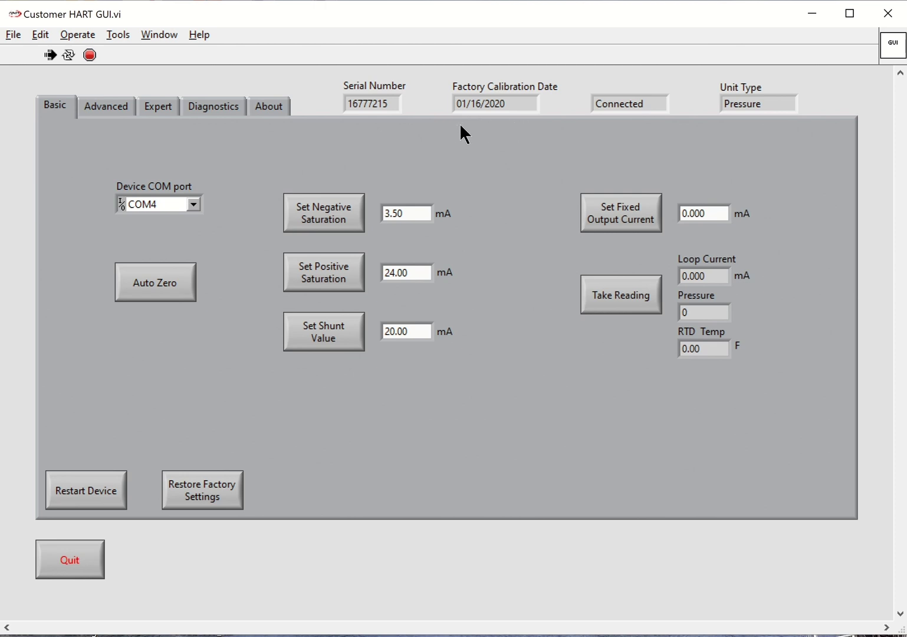
Take a reading, auto-zero the transmitter, then re-read: 4.000 mA, -0.002 pressure, 75.73 F.
{"action": "left_click", "coordinate": [621, 293]}
{"action": "left_click", "coordinate": [177, 286]}
{"action": "left_click", "coordinate": [628, 304]}
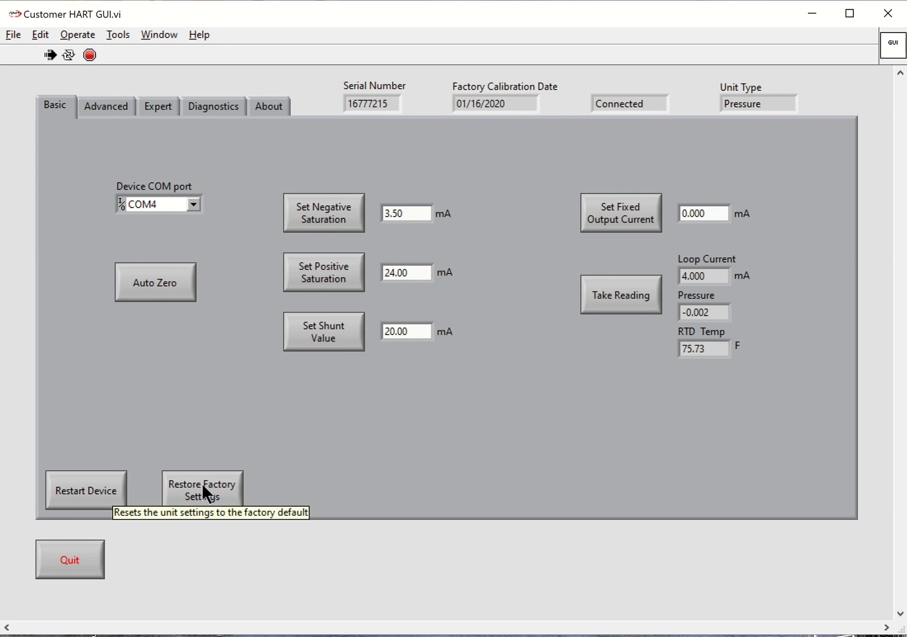
Force the fixed output current to 20 mA and take a reading of the loop current.
{"action": "left_click", "coordinate": [707, 213]}
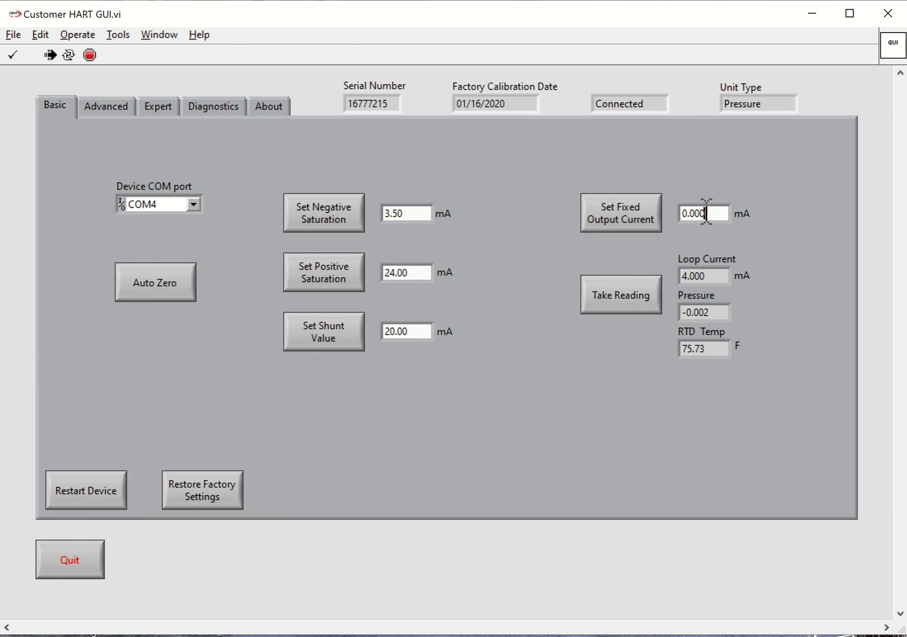
{"action": "left_click_drag", "start_coordinate": [707, 214], "coordinate": [672, 214]}
{"action": "type", "text": "20"}
{"action": "left_click", "coordinate": [613, 218]}
{"action": "left_click", "coordinate": [627, 302]}
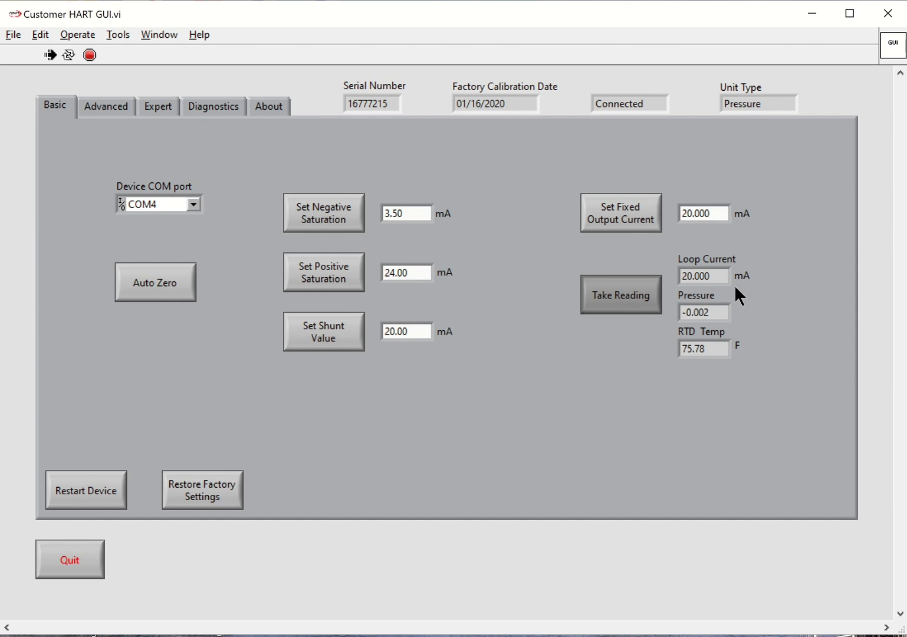
Set the fixed output current to 0.0 to release it, then re-read the loop current.
{"action": "double_click", "coordinate": [724, 213]}
{"action": "type", "text": "0"}
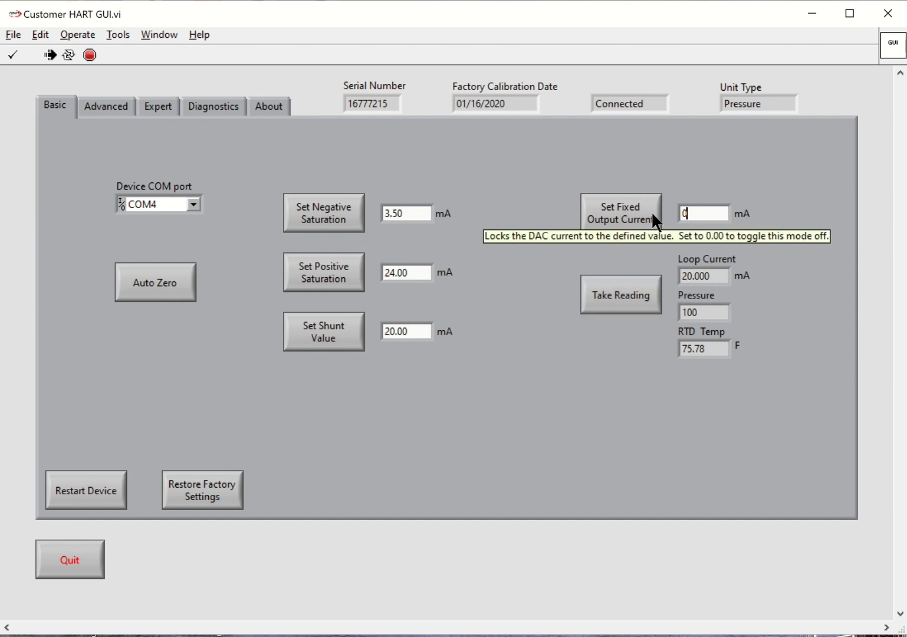
{"action": "type", "text": ".0"}
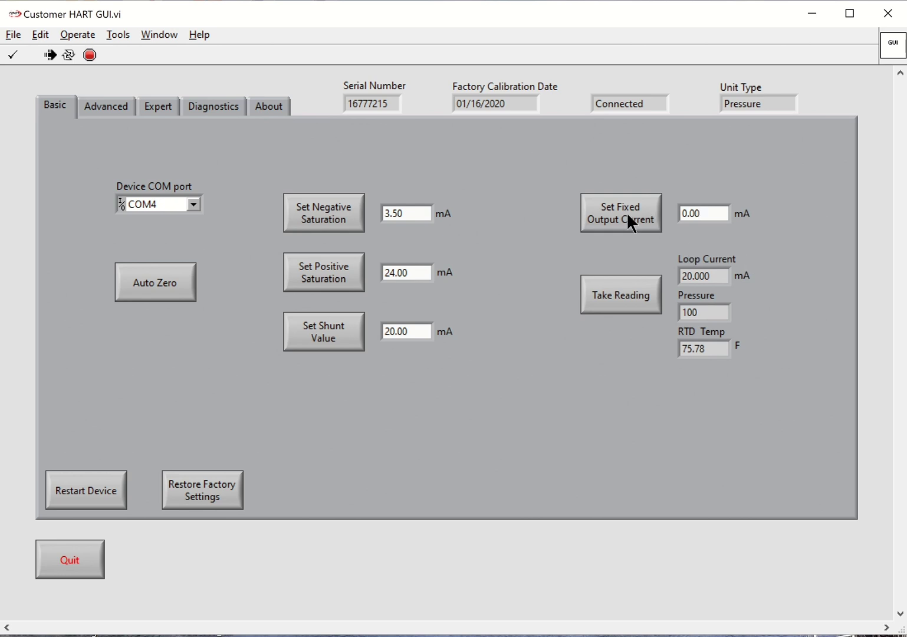
{"action": "left_click", "coordinate": [626, 218]}
{"action": "left_click", "coordinate": [613, 293]}
On the Advanced page, read the transmitter's range, 0 - 100 PSI.
{"action": "left_click", "coordinate": [108, 108]}
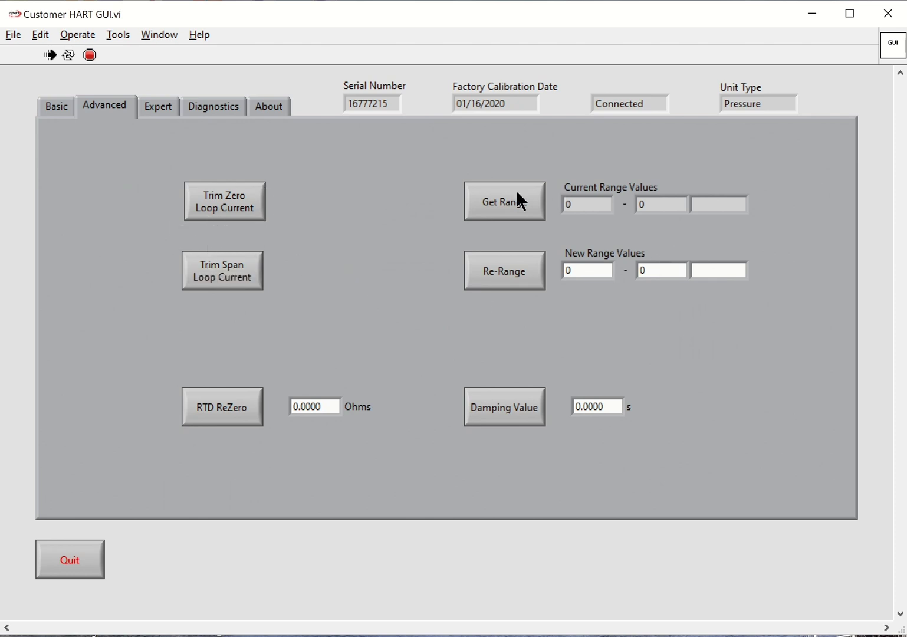
{"action": "left_click", "coordinate": [505, 201]}
On the Expert page, enable peak recording, check and zero the peak values, then disable peak recording.
{"action": "left_click", "coordinate": [158, 109]}
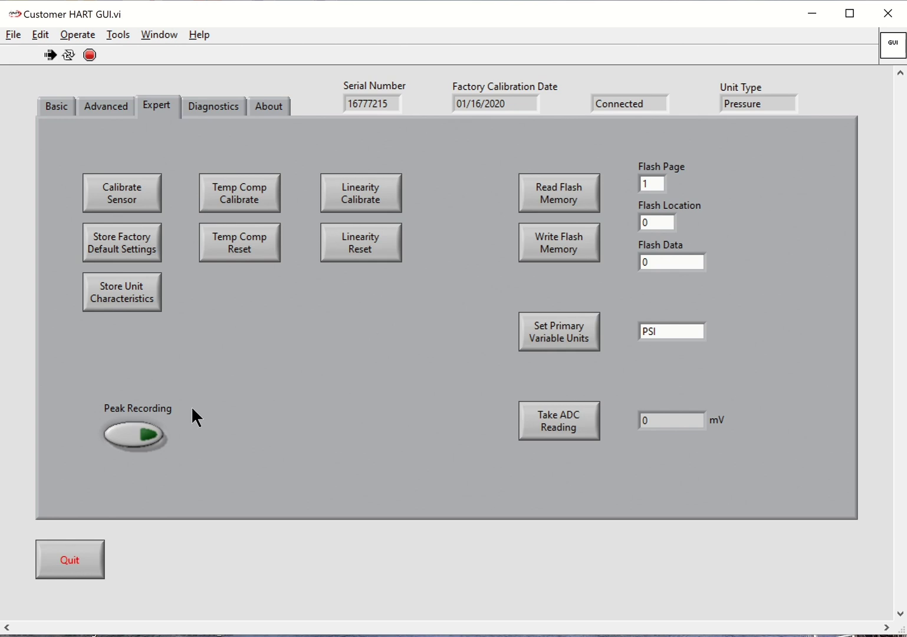
{"action": "left_click", "coordinate": [131, 437]}
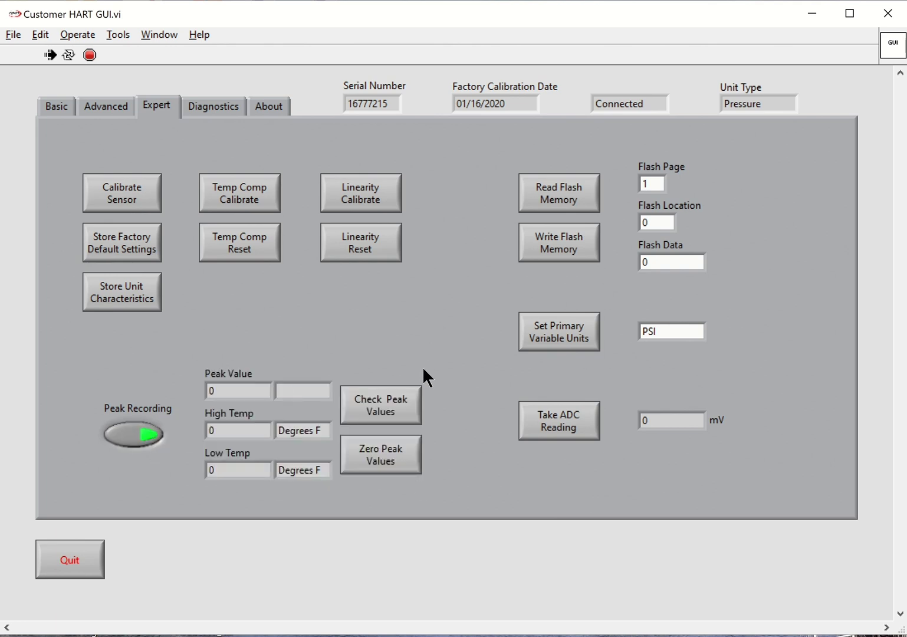
{"action": "left_click", "coordinate": [387, 406]}
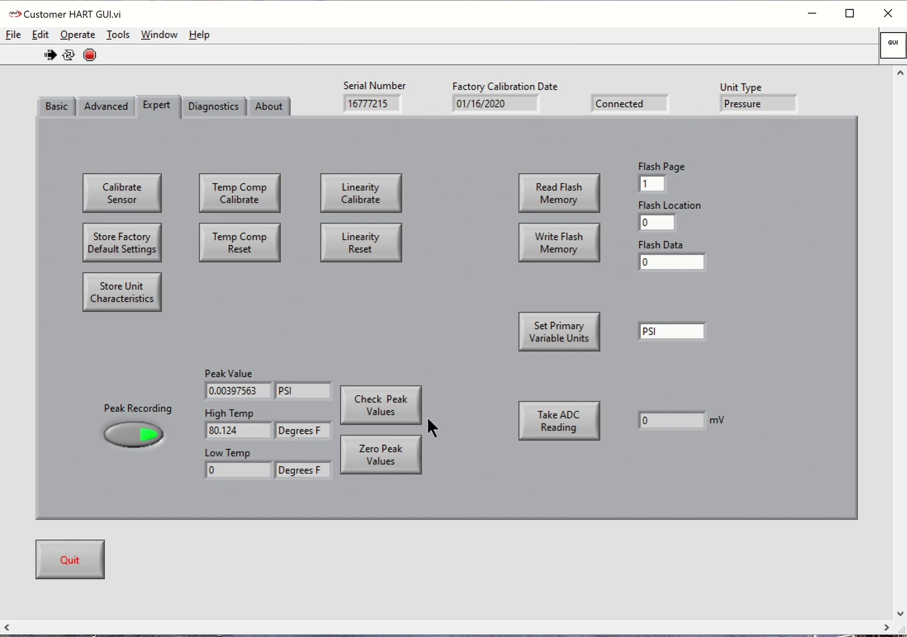
{"action": "left_click", "coordinate": [399, 464]}
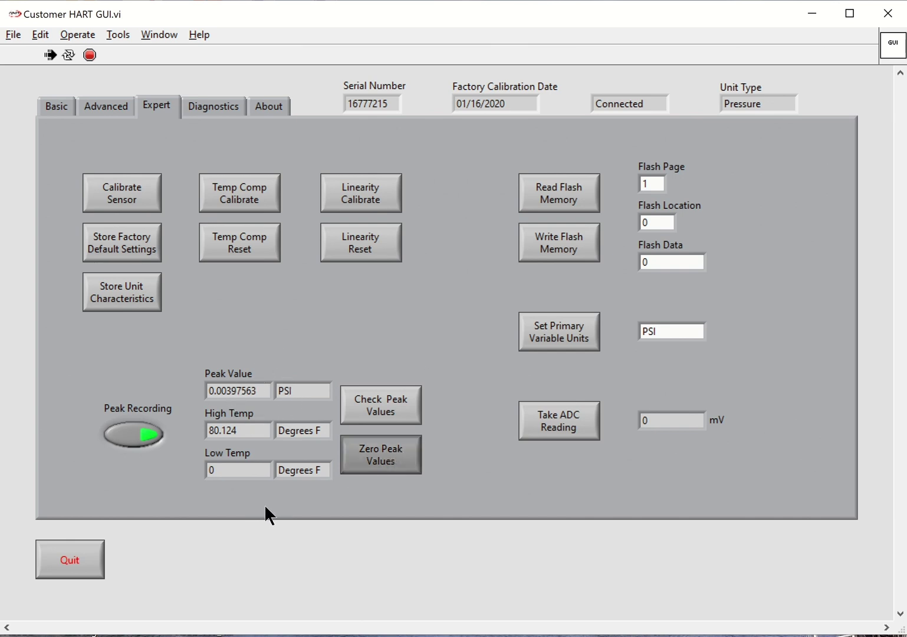
{"action": "left_click", "coordinate": [132, 434]}
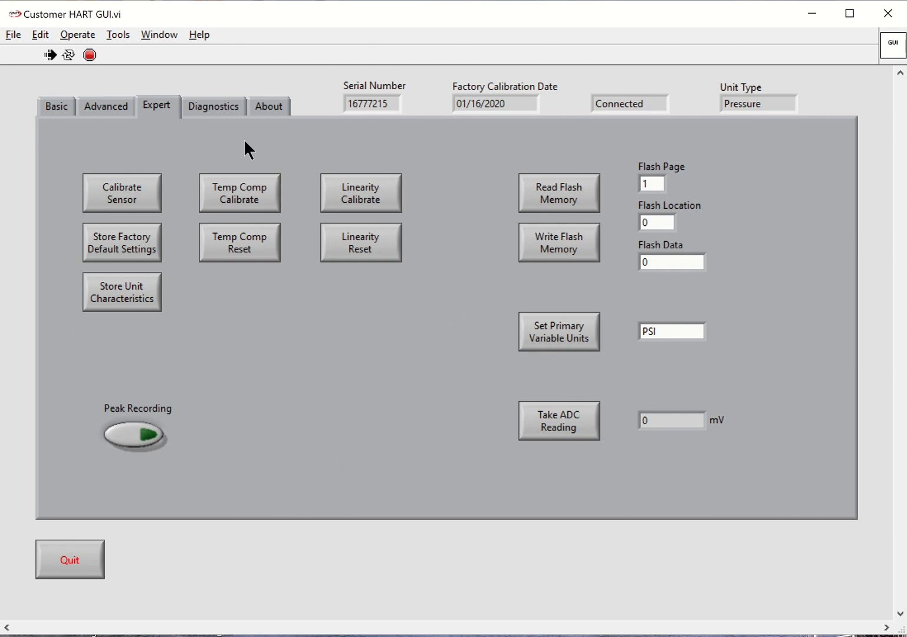
On the Diagnostics page, load temperature readings, diagnostic info and range data showing span 100 PSI.
{"action": "left_click", "coordinate": [215, 112]}
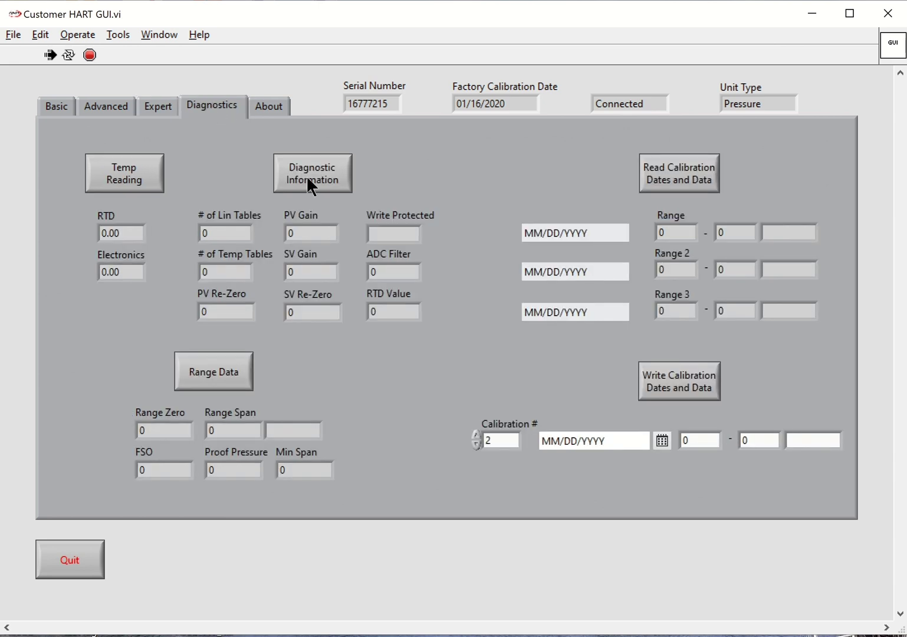
{"action": "left_click", "coordinate": [124, 172]}
{"action": "left_click", "coordinate": [319, 184]}
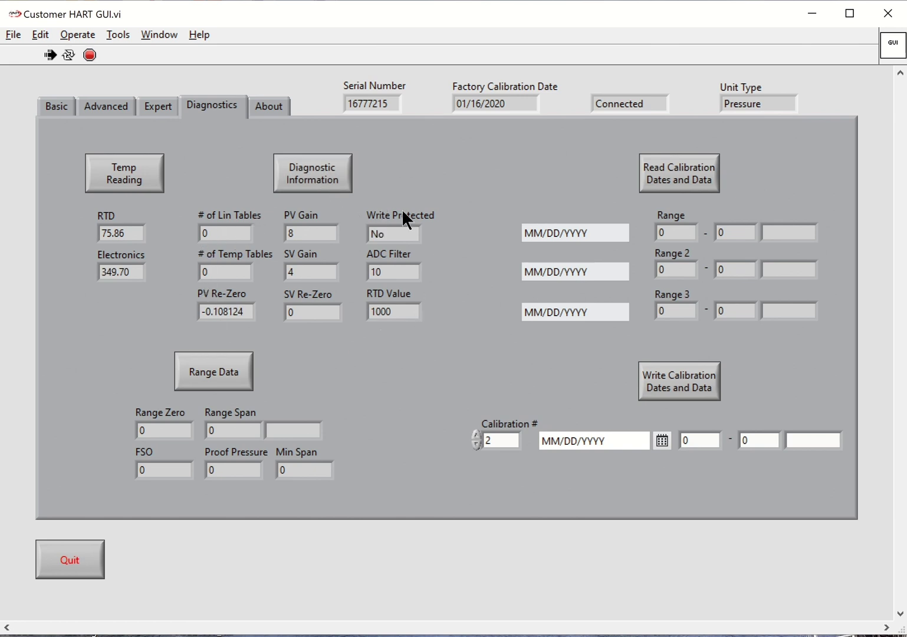
{"action": "left_click", "coordinate": [218, 368]}
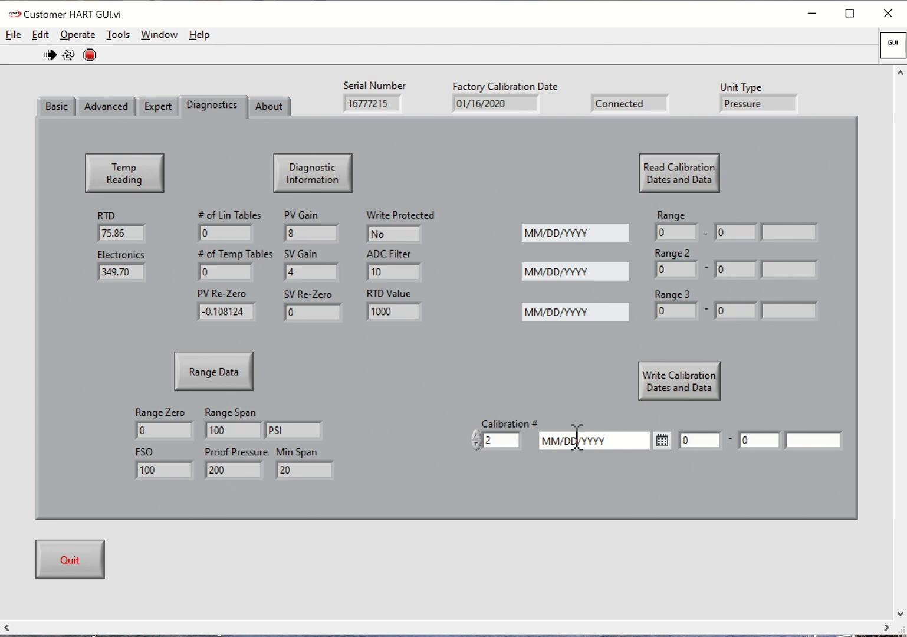
Keep calibration #2 selected and set its date to now, 05/15/2020.
{"action": "left_click", "coordinate": [501, 439]}
{"action": "left_click", "coordinate": [504, 435]}
{"action": "left_click", "coordinate": [663, 440]}
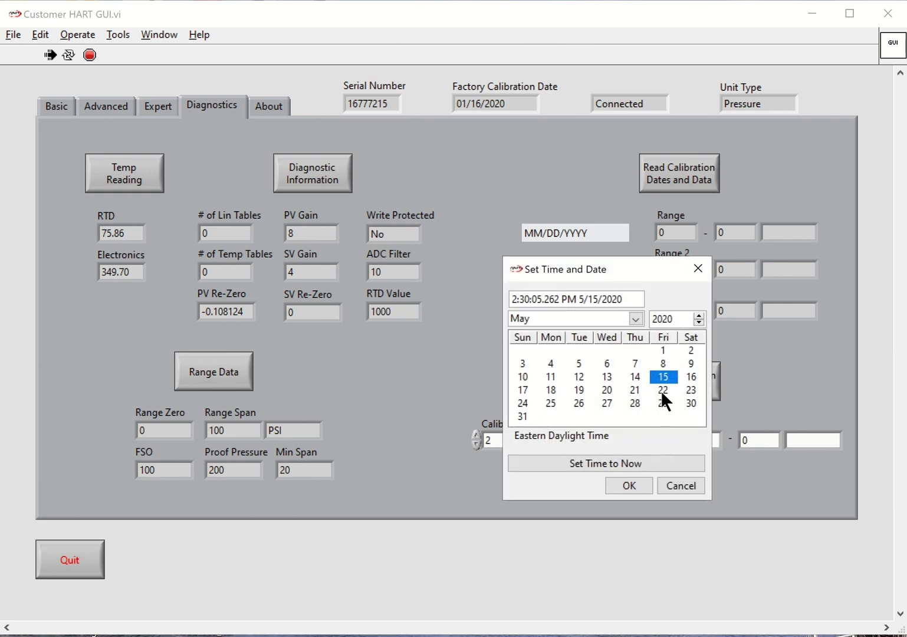
{"action": "left_click", "coordinate": [615, 461]}
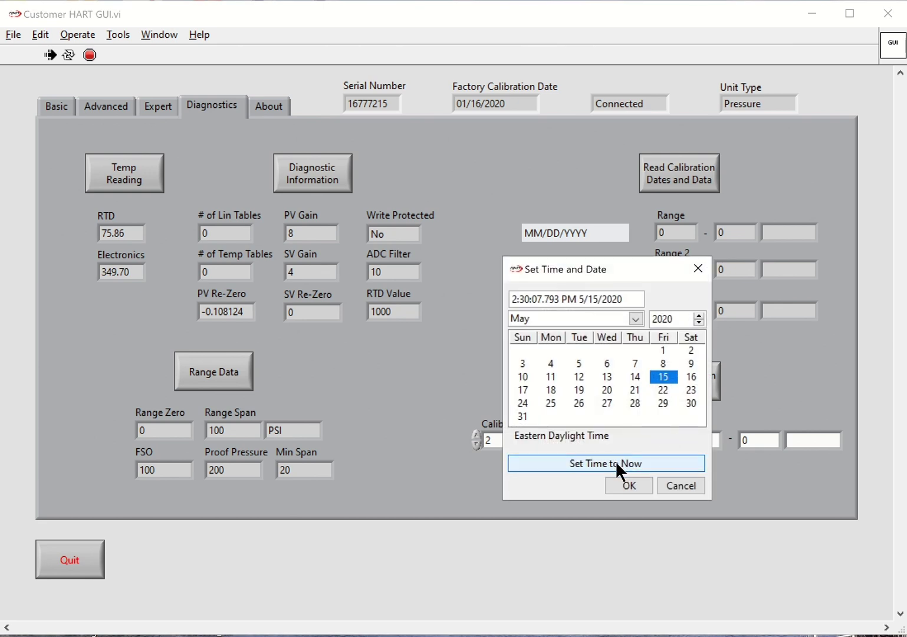
{"action": "left_click", "coordinate": [622, 486]}
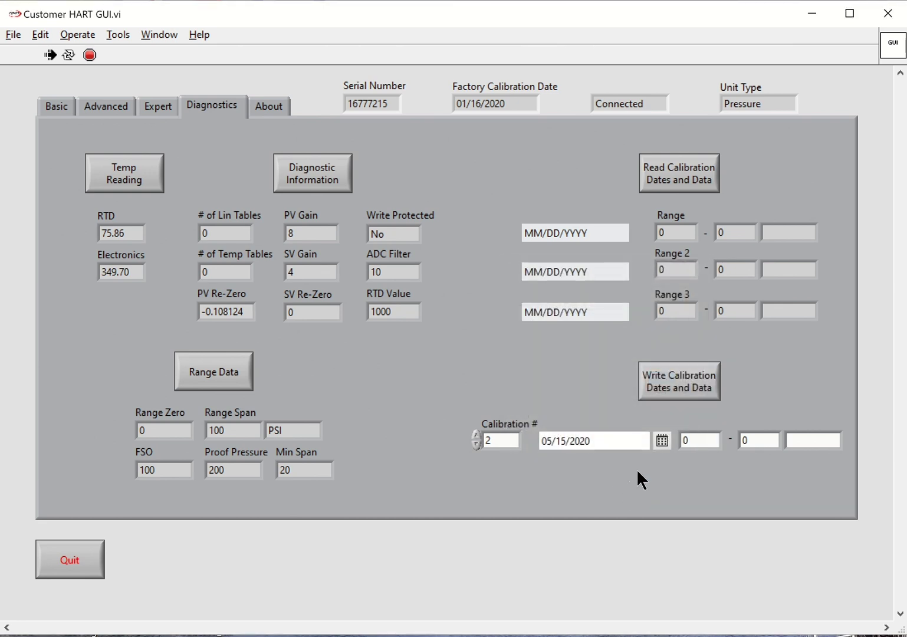
Enter the calibration range as 4.1 to 20.1.
{"action": "left_click", "coordinate": [704, 439]}
{"action": "key", "text": "BackSpace"}
{"action": "type", "text": "4.1"}
{"action": "double_click", "coordinate": [766, 440]}
{"action": "type", "text": "20.1"}
Choose mA as the unit, write calibration #2, and read back 05/15/2020, 4.1–20.1 mA.
{"action": "left_click", "coordinate": [802, 442]}
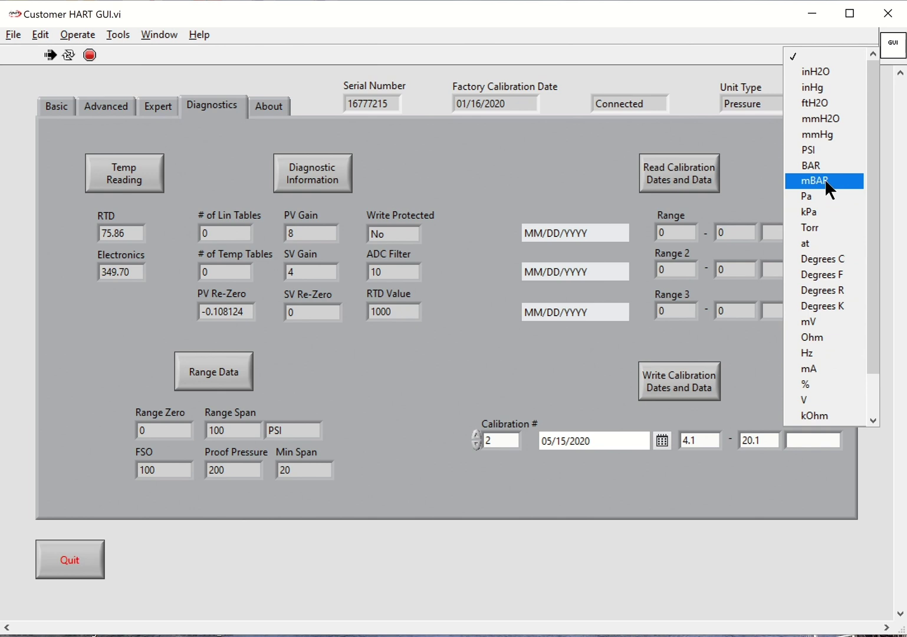
{"action": "left_click", "coordinate": [810, 369]}
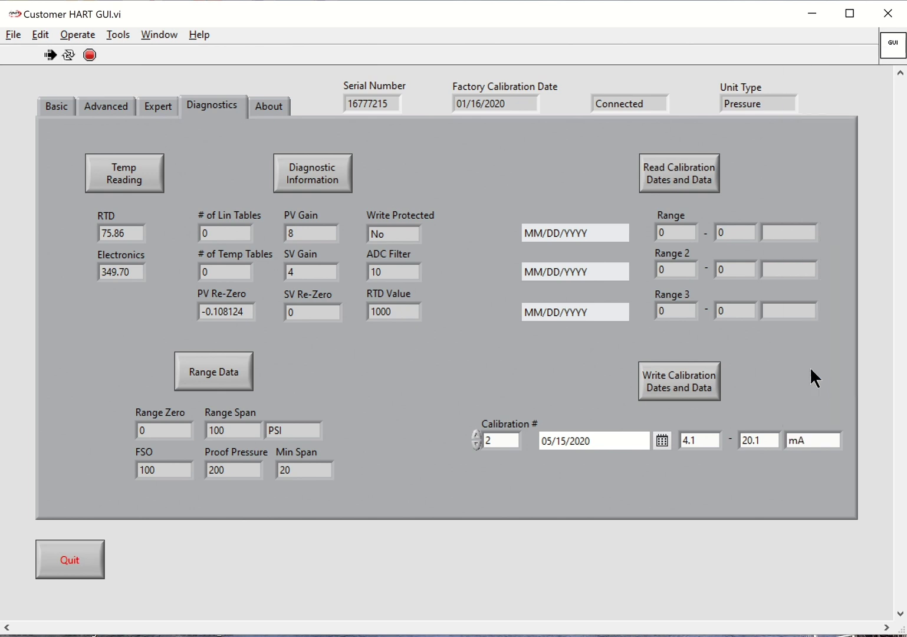
{"action": "left_click", "coordinate": [685, 391]}
{"action": "left_click", "coordinate": [689, 180]}
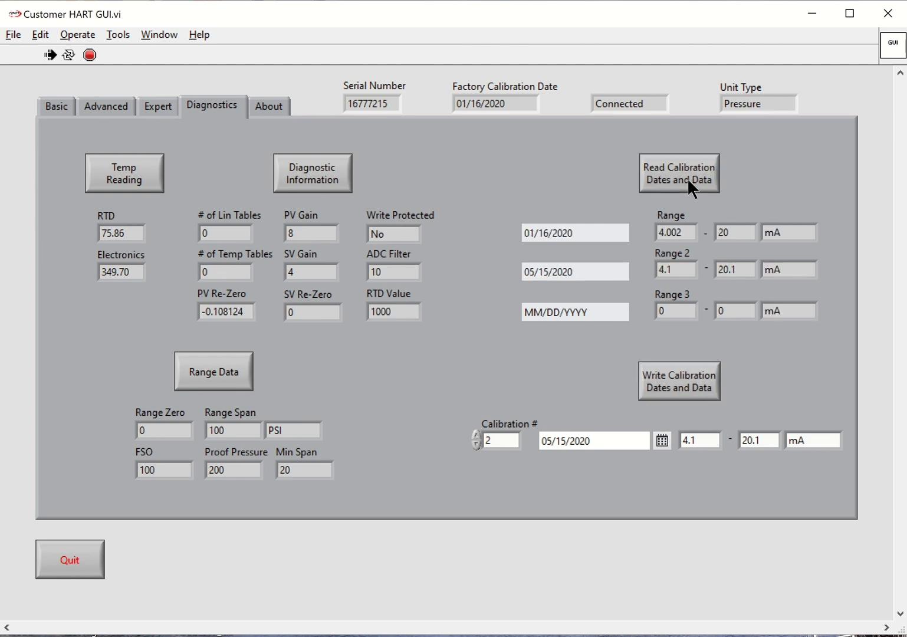